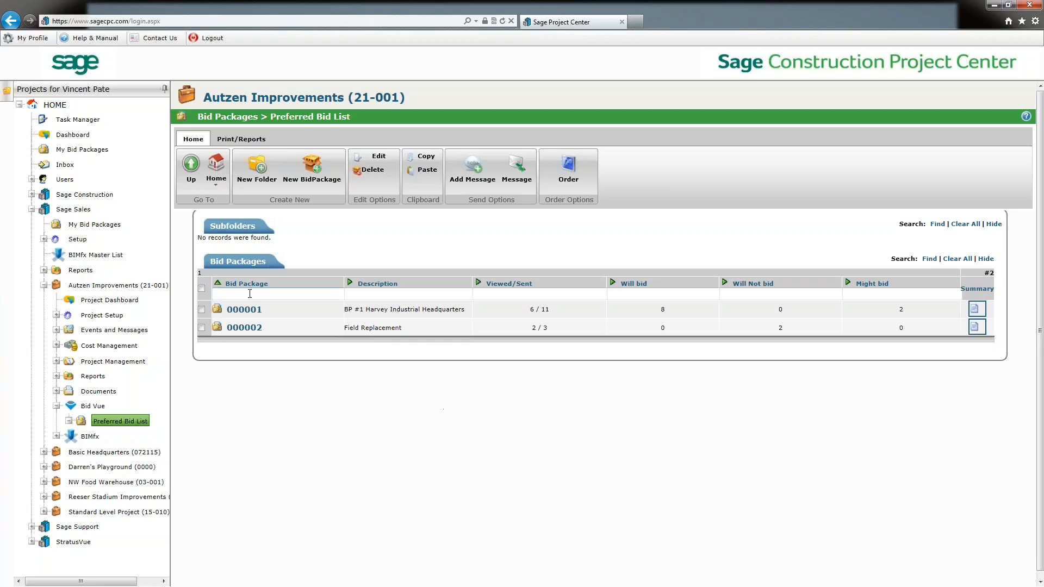
# Open bid package 000001 and open its Add Bidders people picker.
pyautogui.click(241, 313)
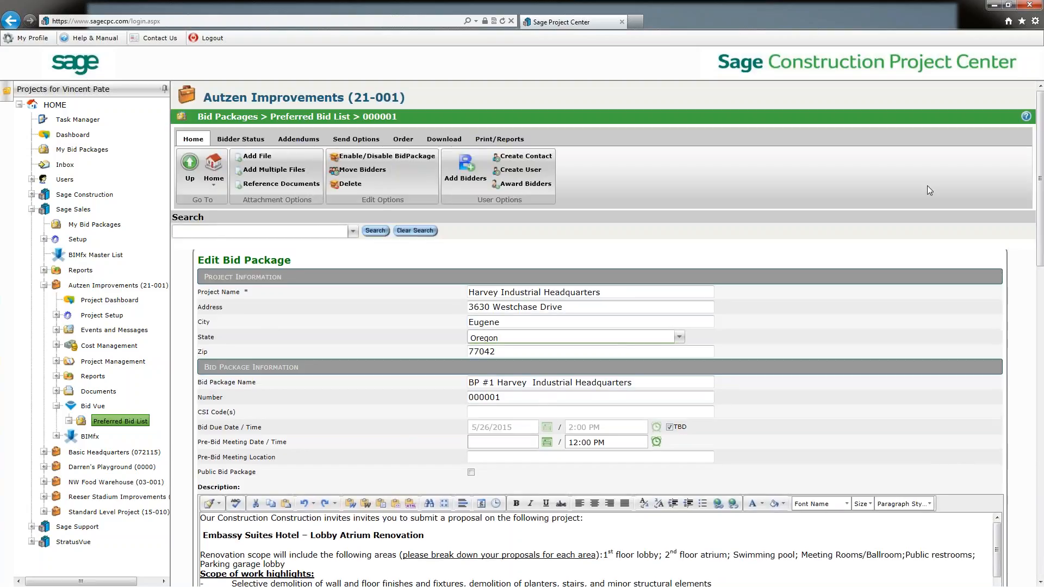
pyautogui.click(467, 178)
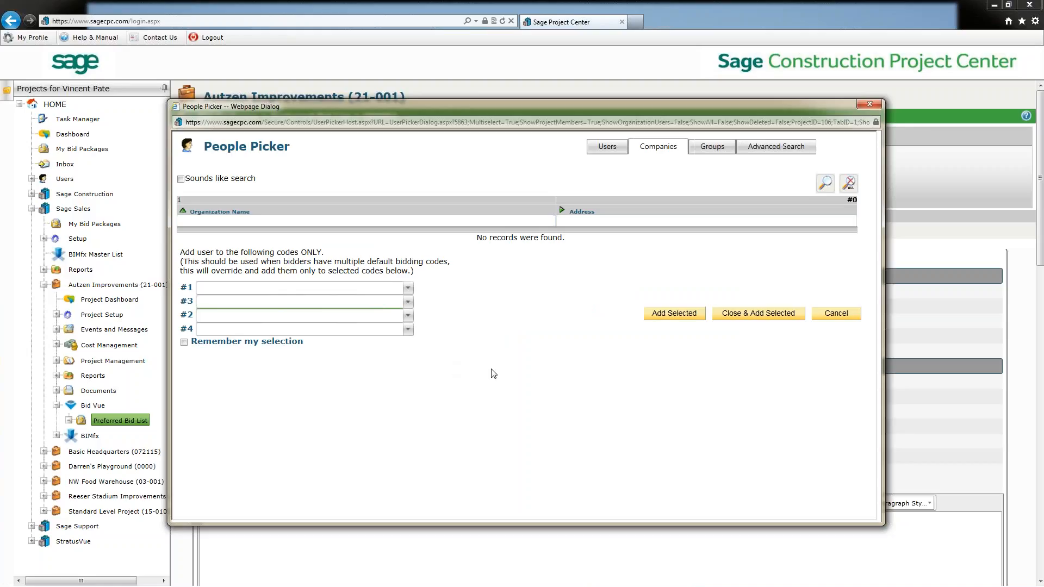
# Browse the Advanced Search qualification filters for company type, union status, bidding categories and work locations.
pyautogui.click(783, 151)
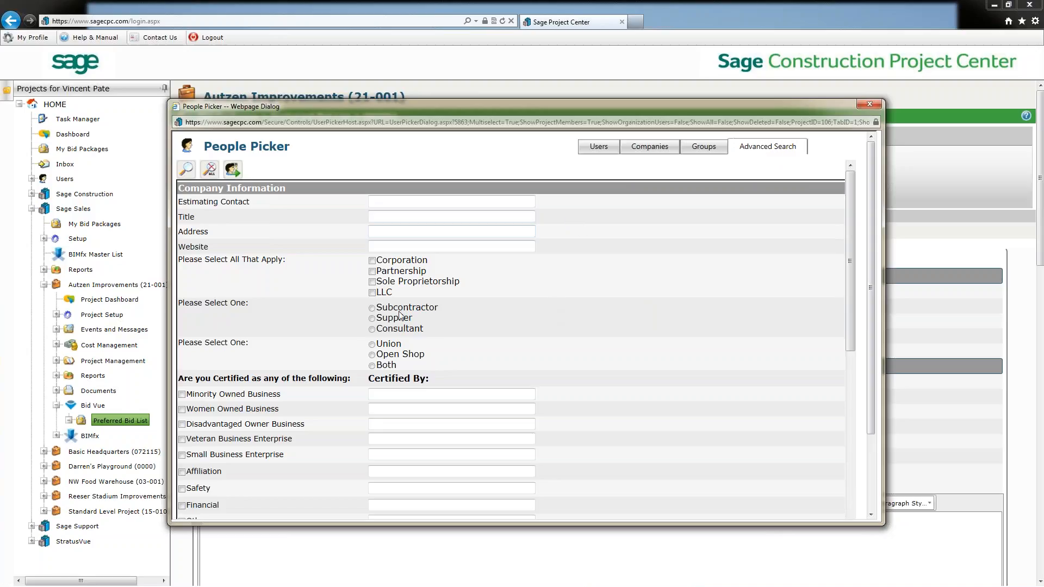
pyautogui.click(372, 315)
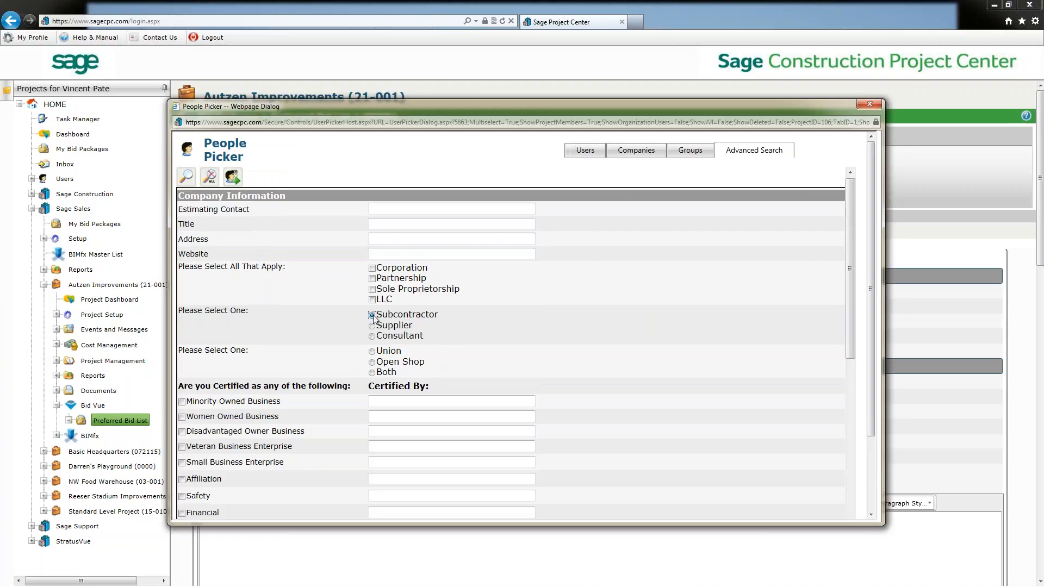
pyautogui.click(372, 352)
pyautogui.moveTo(850, 302); pyautogui.dragTo(847, 447)
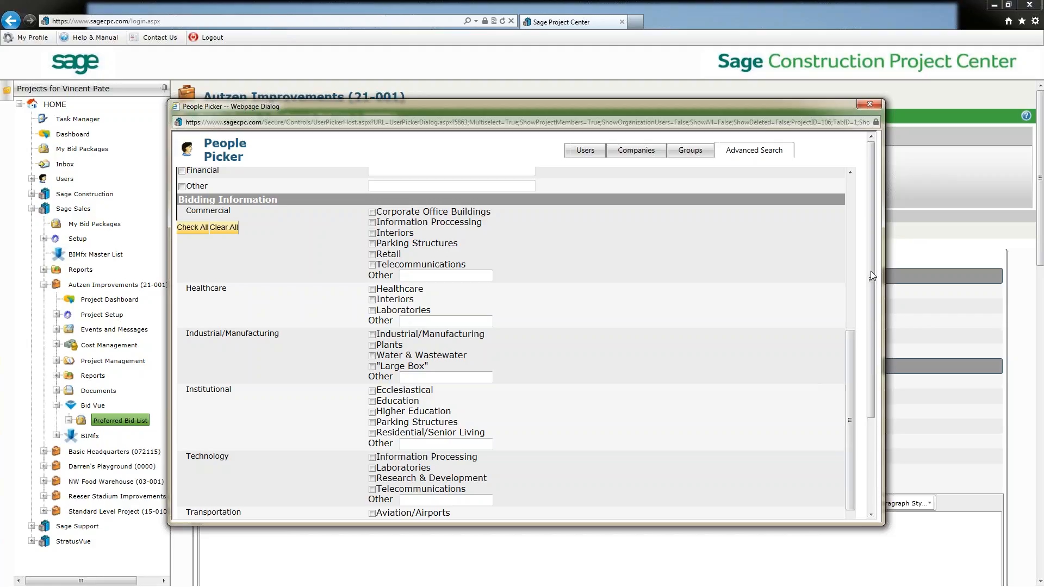
pyautogui.moveTo(870, 274); pyautogui.dragTo(855, 437)
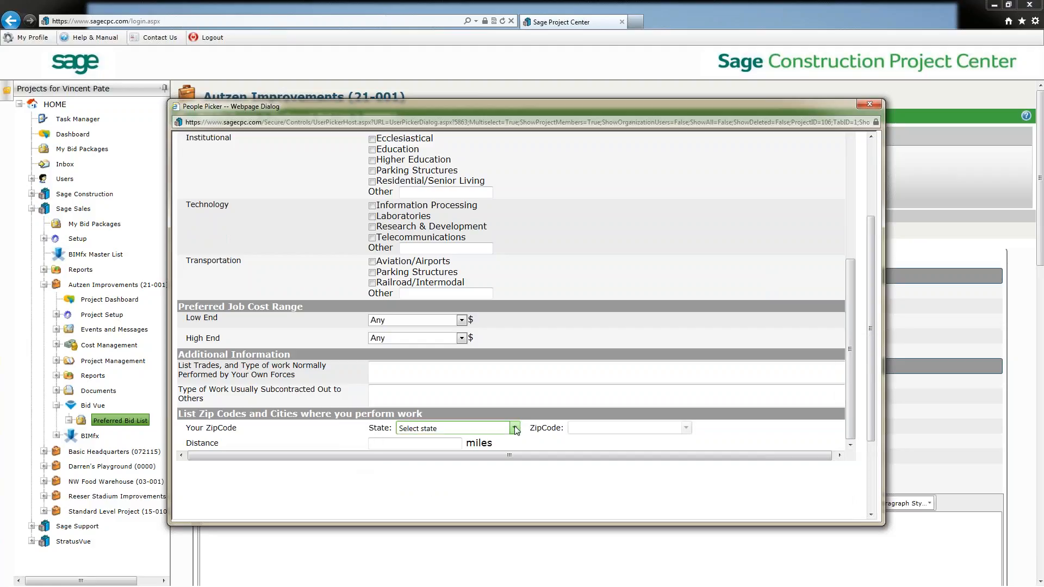
pyautogui.click(429, 445)
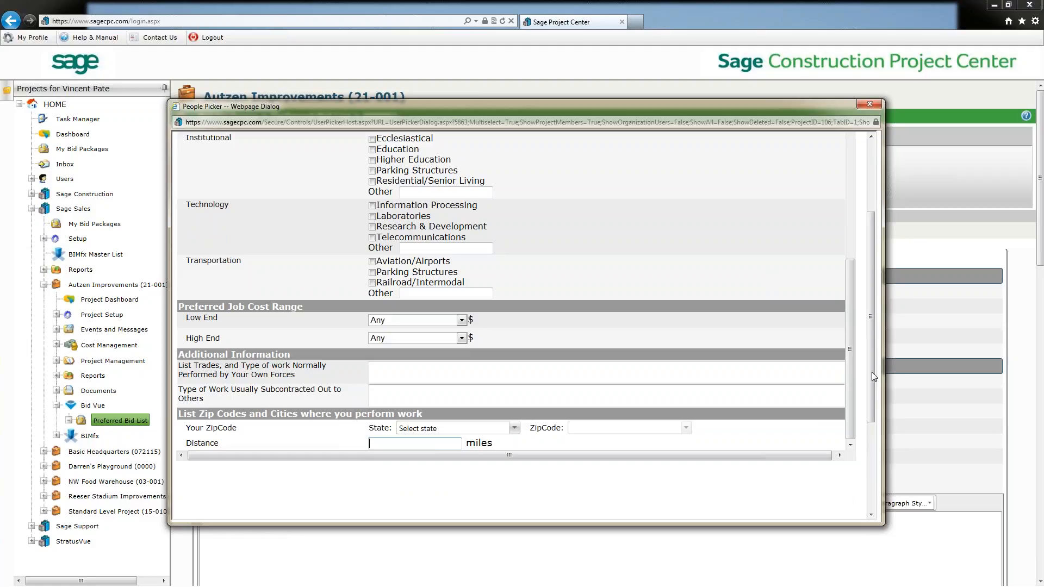
pyautogui.moveTo(872, 372); pyautogui.dragTo(867, 292)
# Search all users whose state is California.
pyautogui.click(582, 158)
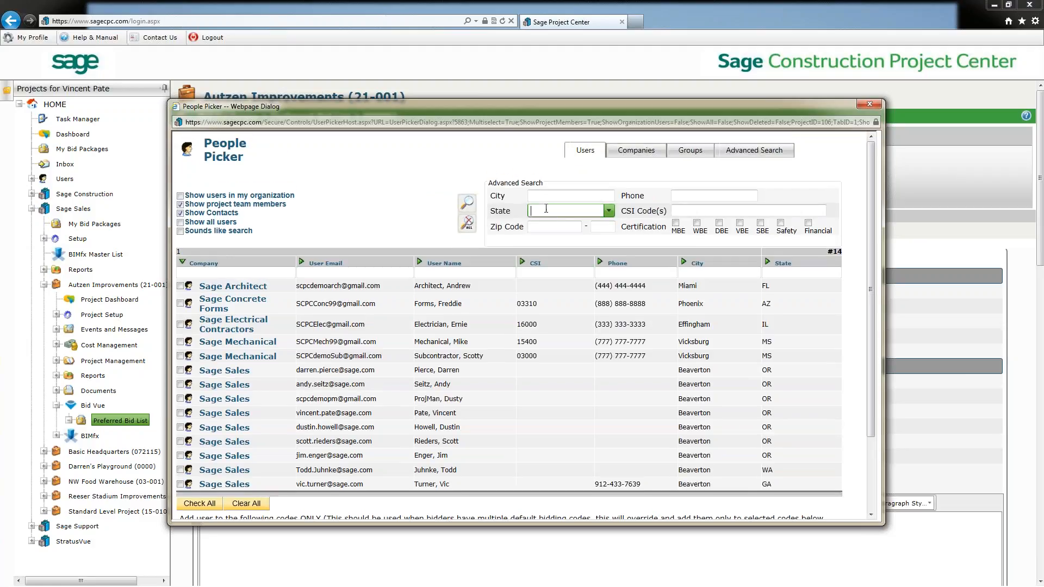
pyautogui.click(546, 210)
pyautogui.write('calif')
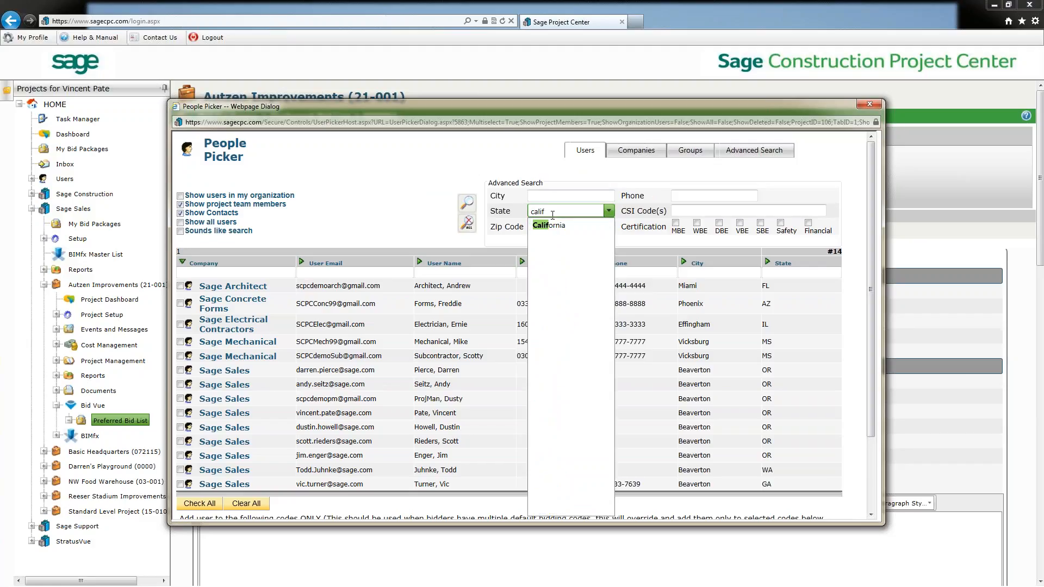
pyautogui.click(555, 227)
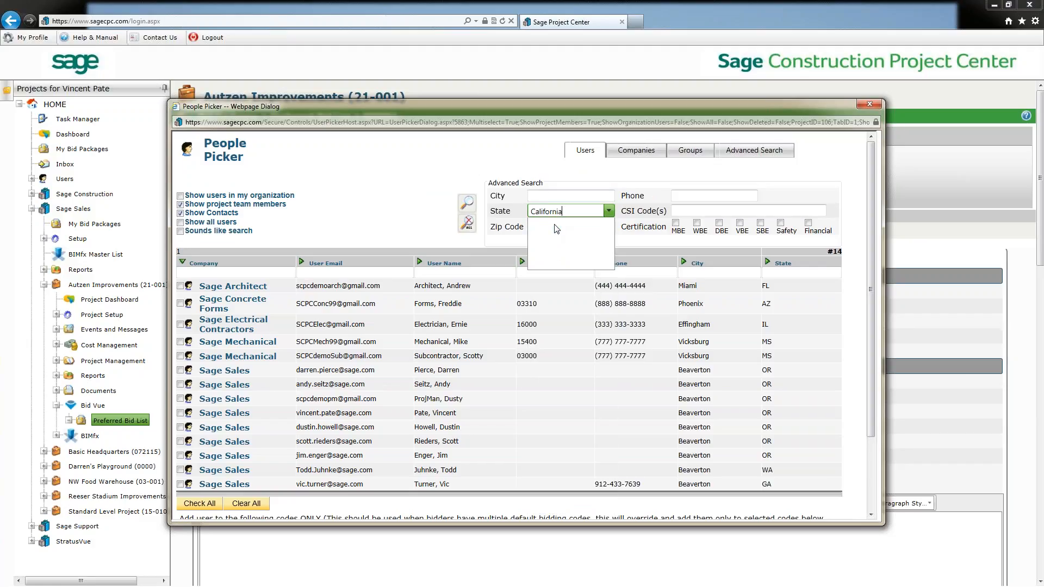
pyautogui.click(181, 223)
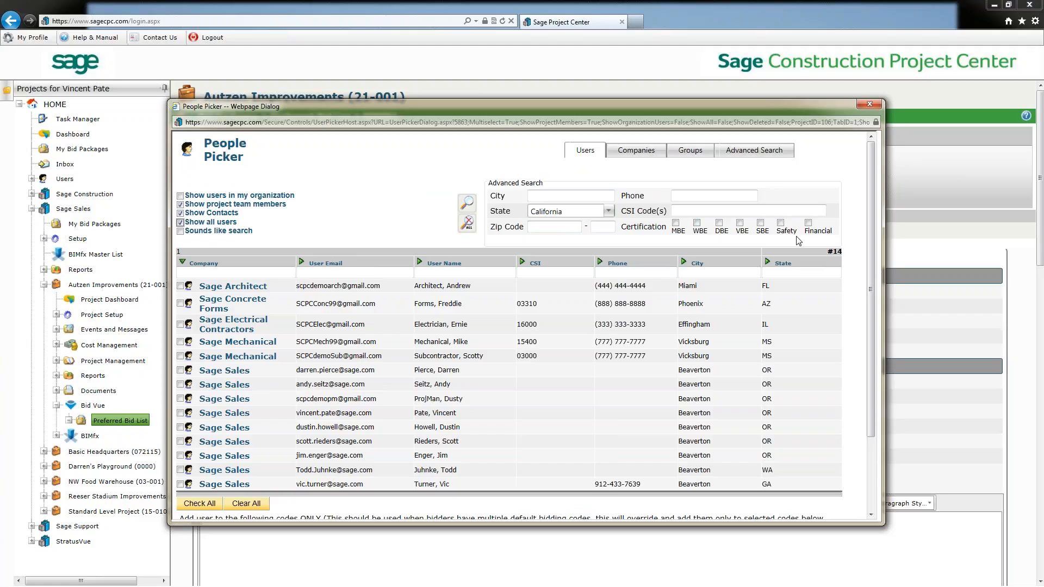
pyautogui.click(788, 210)
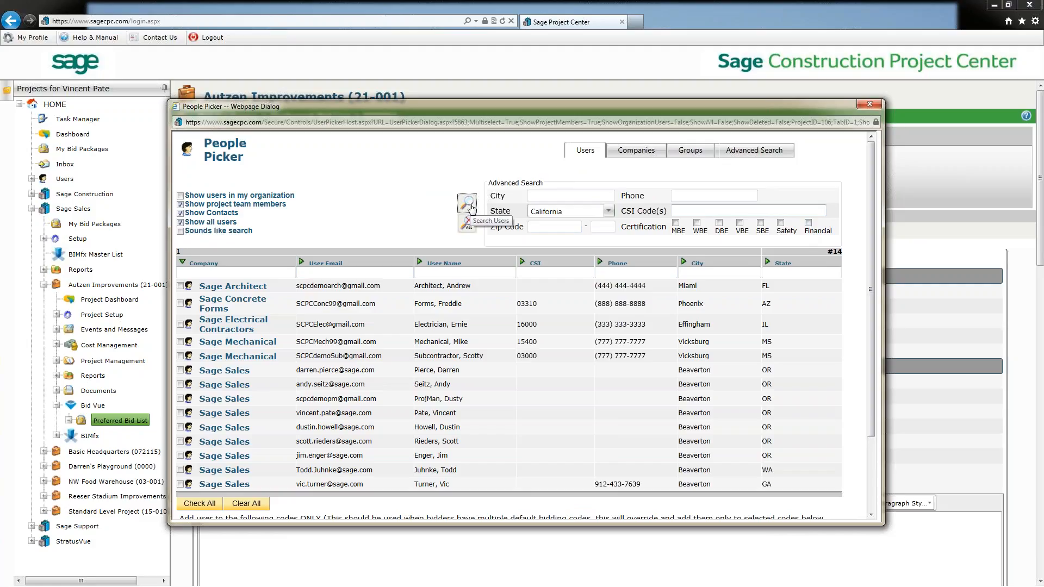
pyautogui.click(468, 204)
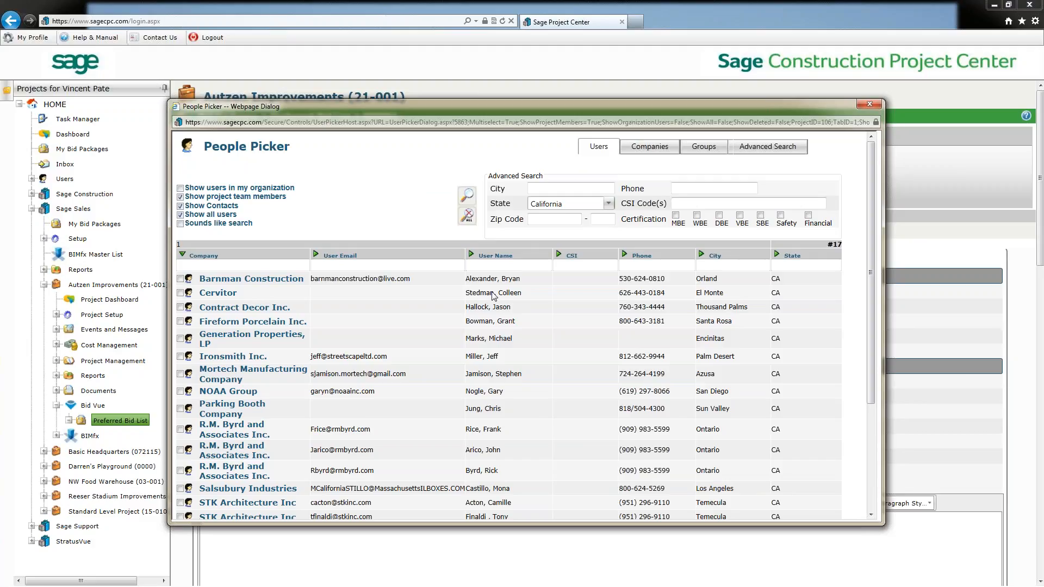
# Tick Barnman Construction, Cervitor, Contract Decor Inc. and Fireform Porcelain Inc., then close the picker without adding them.
pyautogui.click(180, 286)
pyautogui.click(180, 300)
pyautogui.click(180, 315)
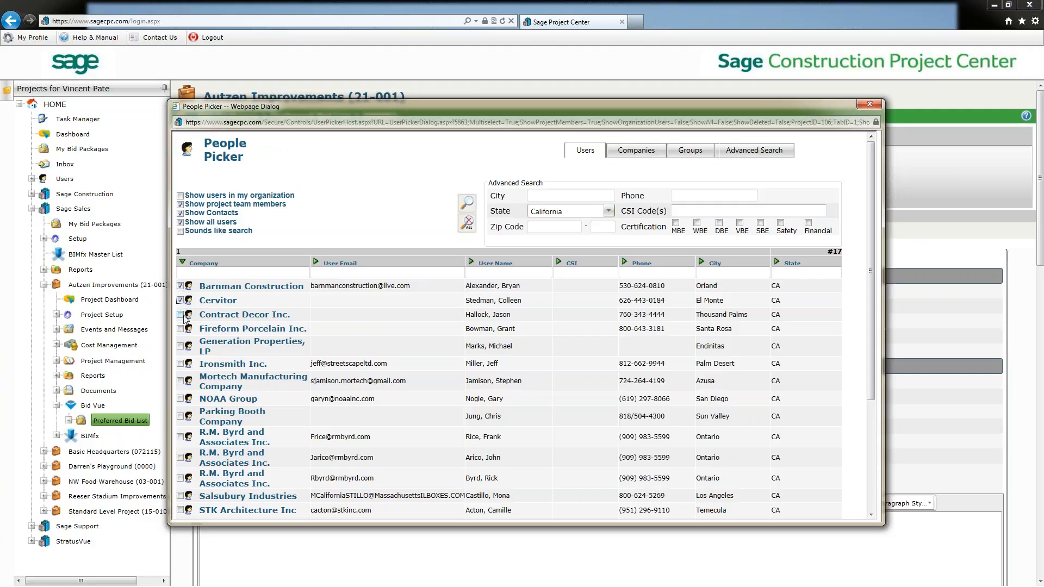
pyautogui.click(180, 329)
pyautogui.moveTo(883, 240); pyautogui.dragTo(885, 349)
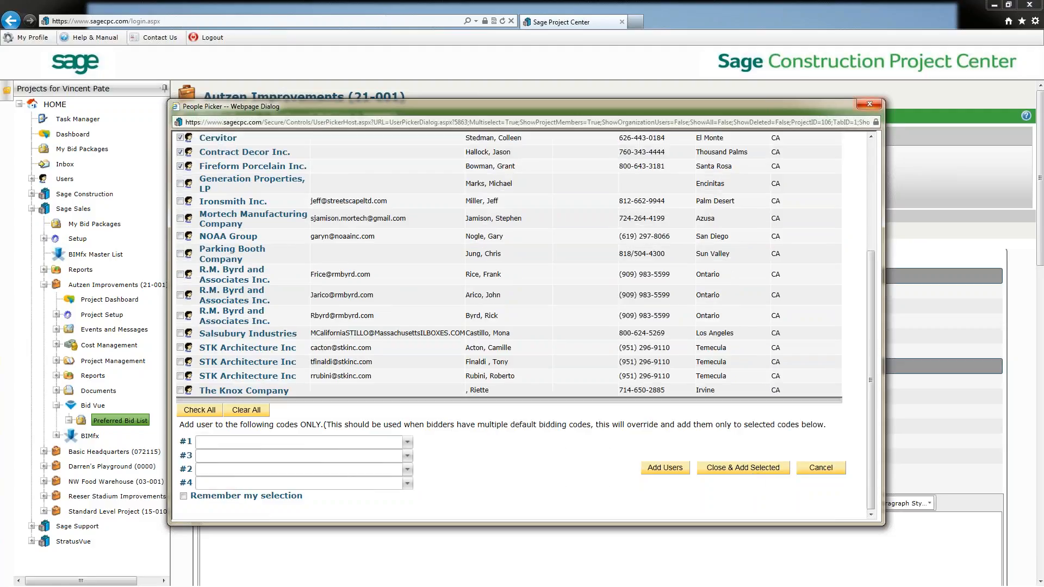
pyautogui.click(870, 103)
# Expand all divisions and review the bidders listed under each CSI code.
pyautogui.moveTo(1041, 171); pyautogui.dragTo(1019, 402)
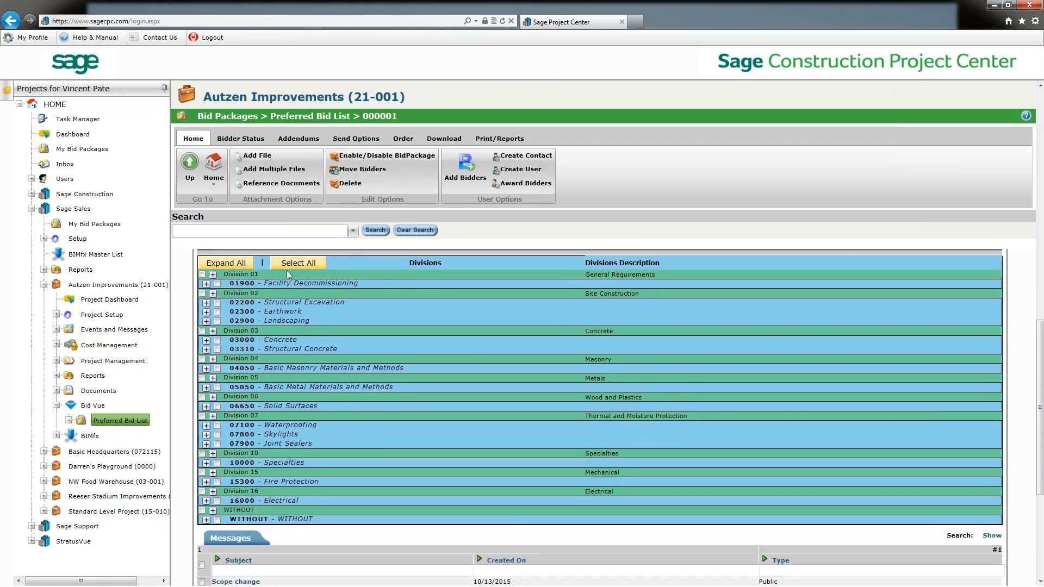
pyautogui.click(223, 263)
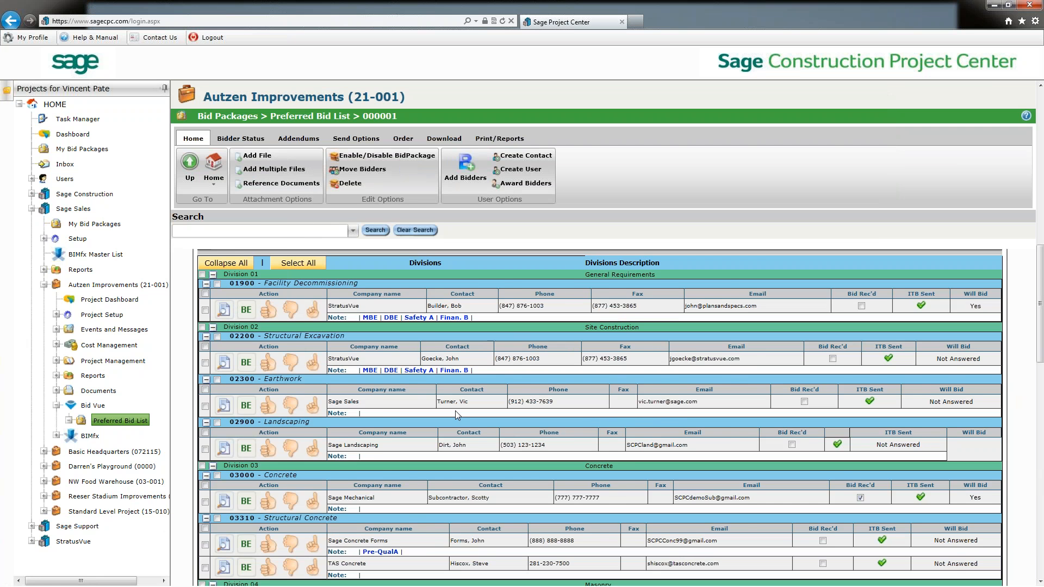
pyautogui.scroll(-15, 457, 416)
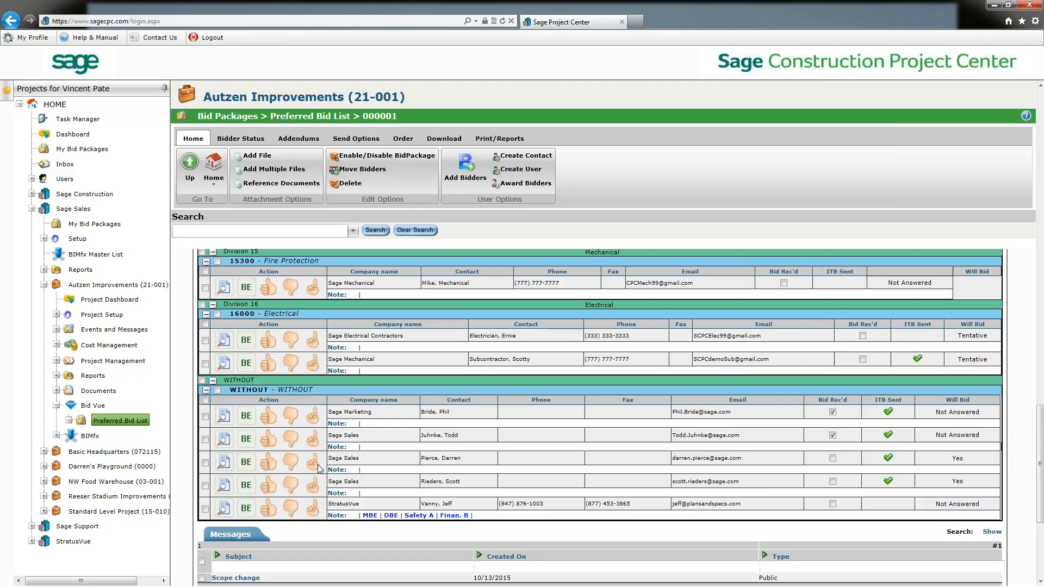
pyautogui.scroll(1, 319, 467)
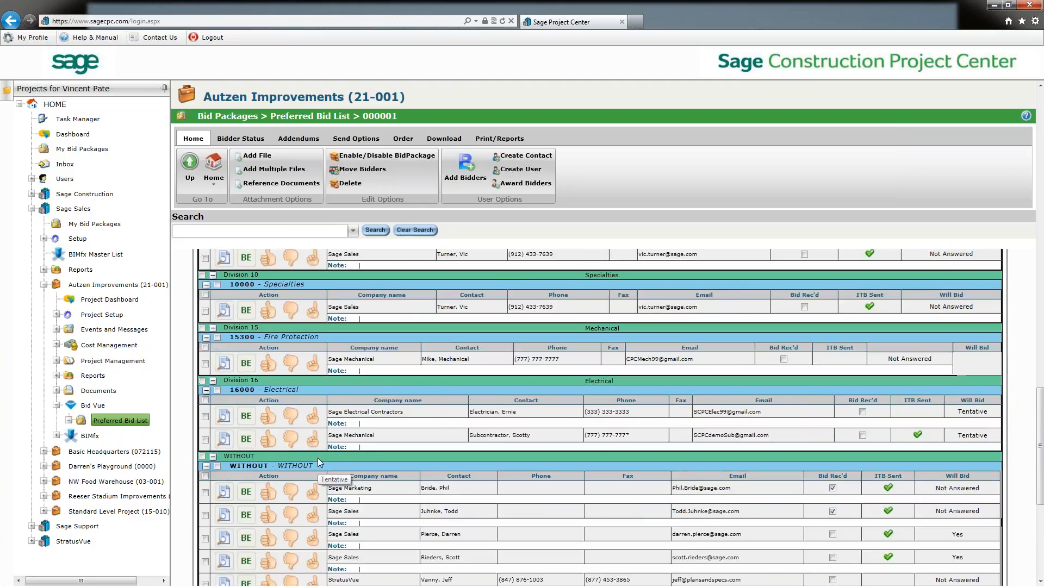
pyautogui.scroll(2, 318, 461)
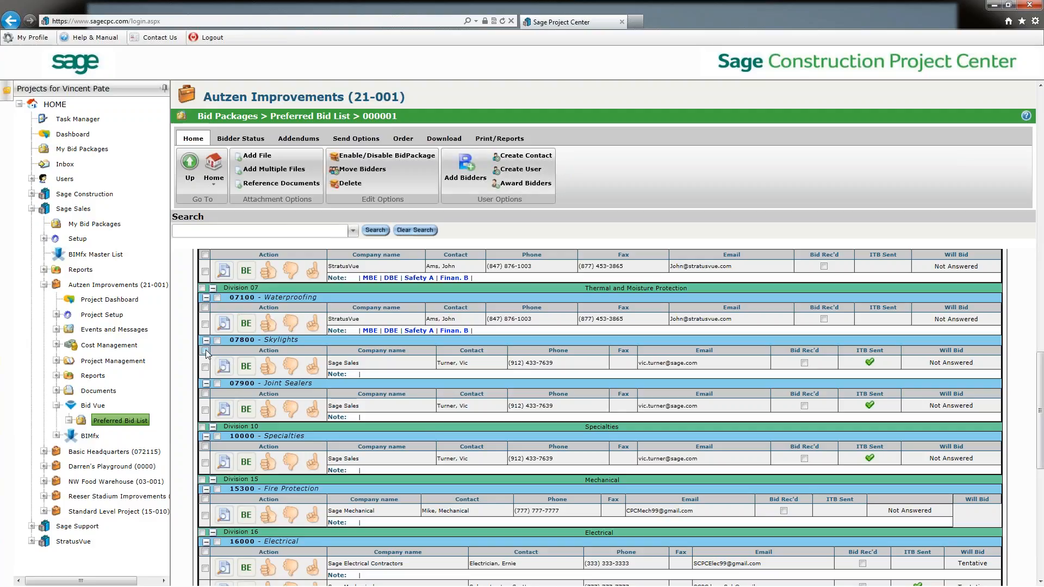
# Select the bidders under 07800 Skylights and 07900 Joint Sealers and email them the invitation to bid.
pyautogui.click(206, 367)
pyautogui.click(205, 409)
pyautogui.click(357, 139)
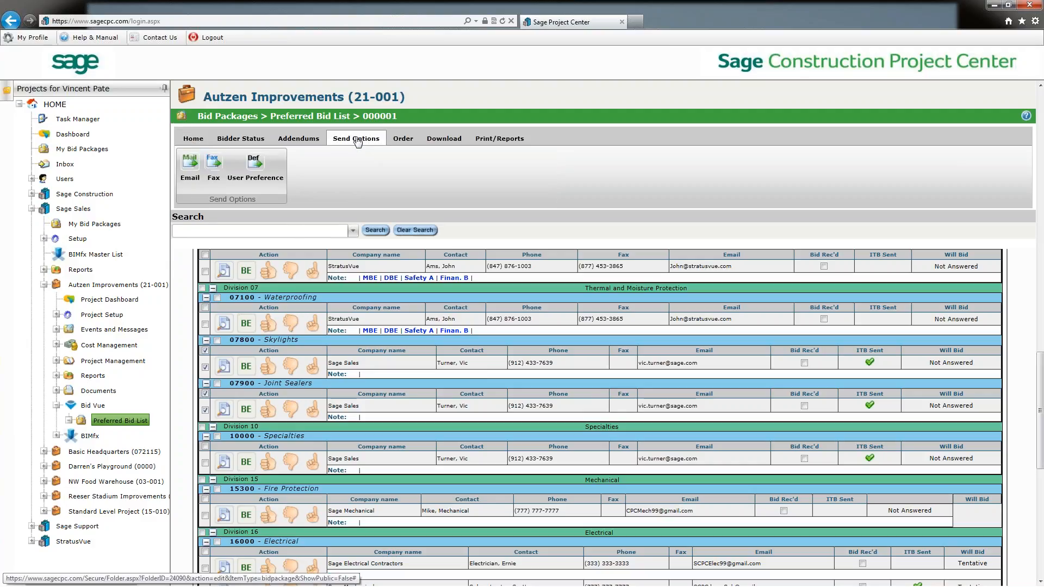
pyautogui.click(190, 169)
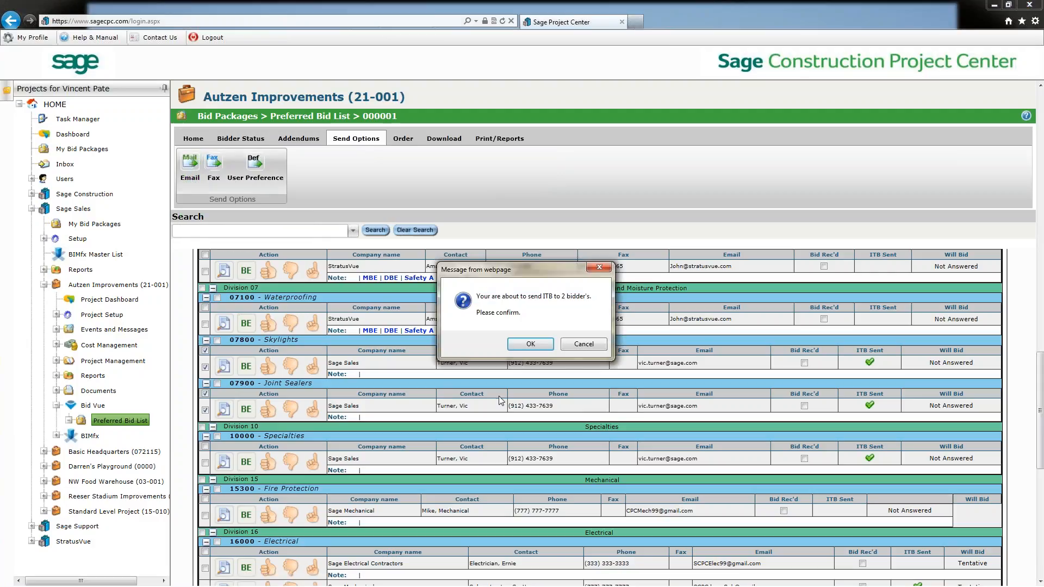
pyautogui.click(530, 344)
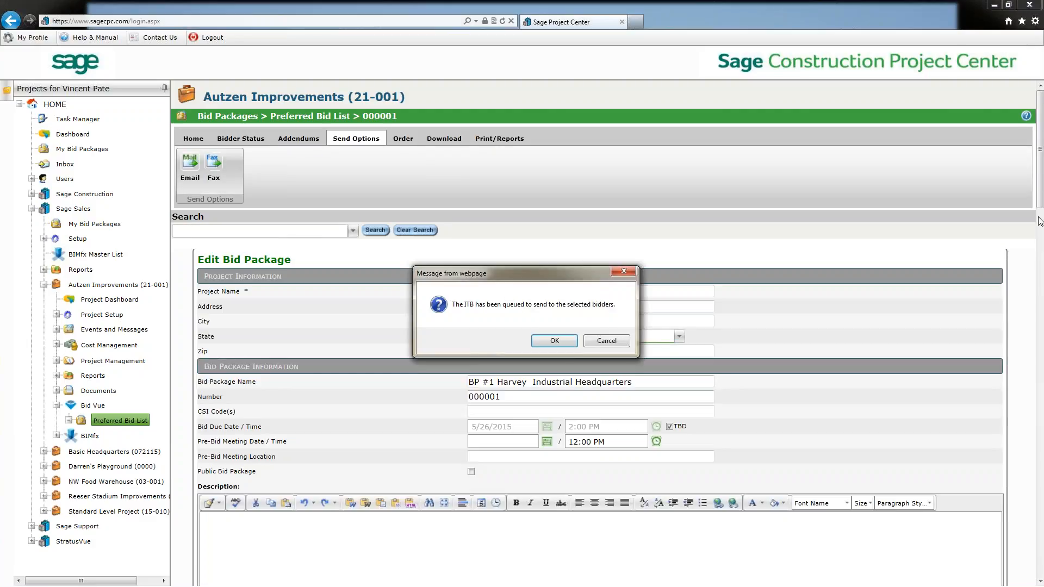
pyautogui.click(566, 342)
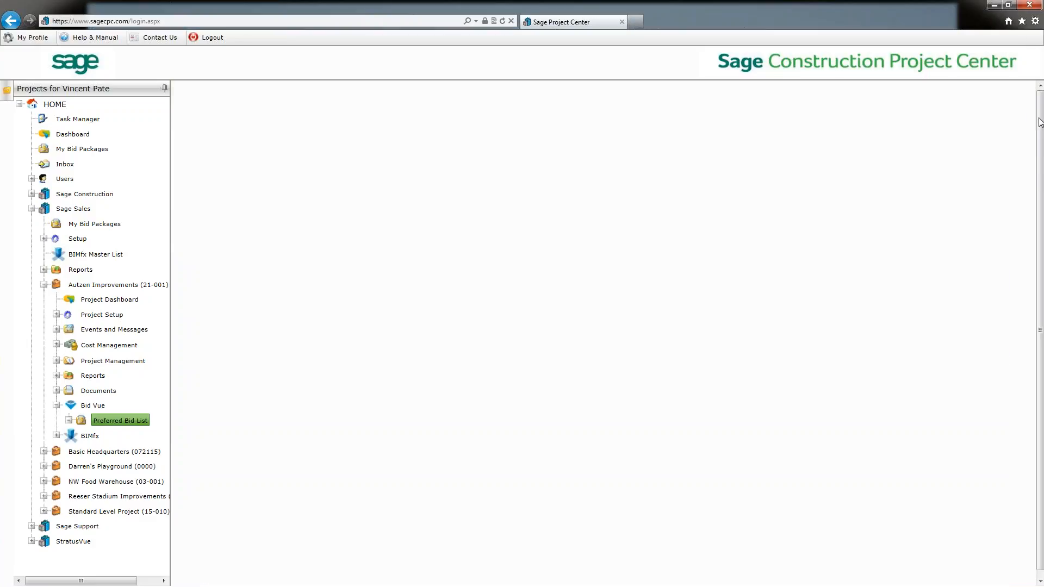
# Expand Division 07 and review the Skylights bidder's reply to bid.
pyautogui.moveTo(1040, 121); pyautogui.dragTo(1039, 421)
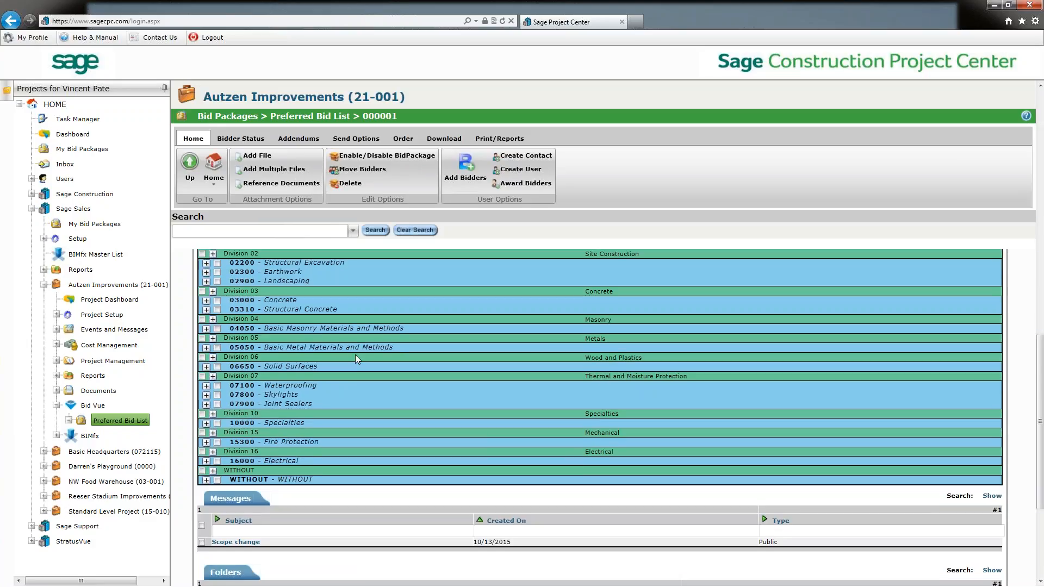
pyautogui.click(213, 376)
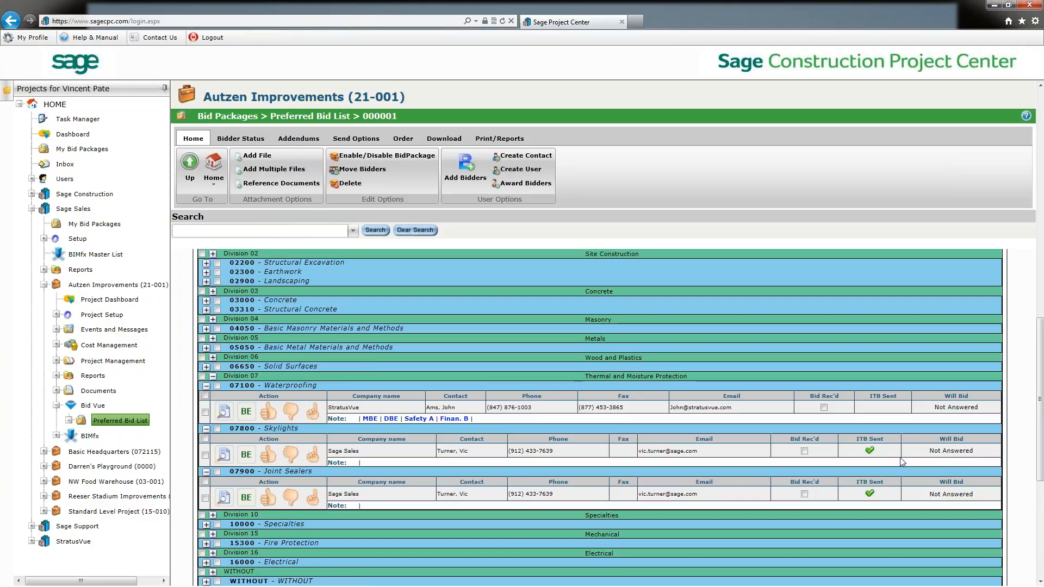
pyautogui.click(224, 454)
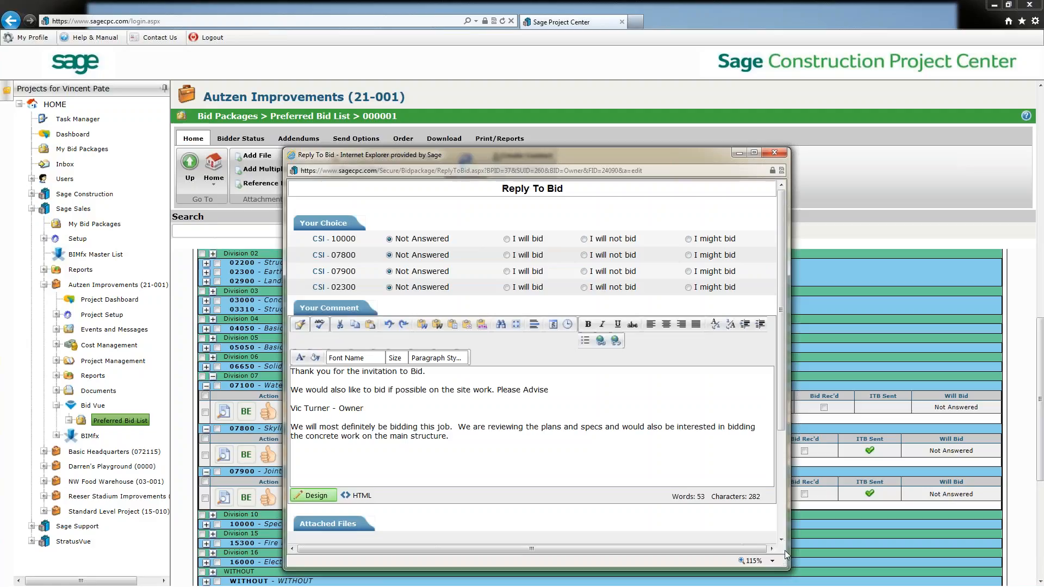
pyautogui.moveTo(781, 427); pyautogui.dragTo(772, 544)
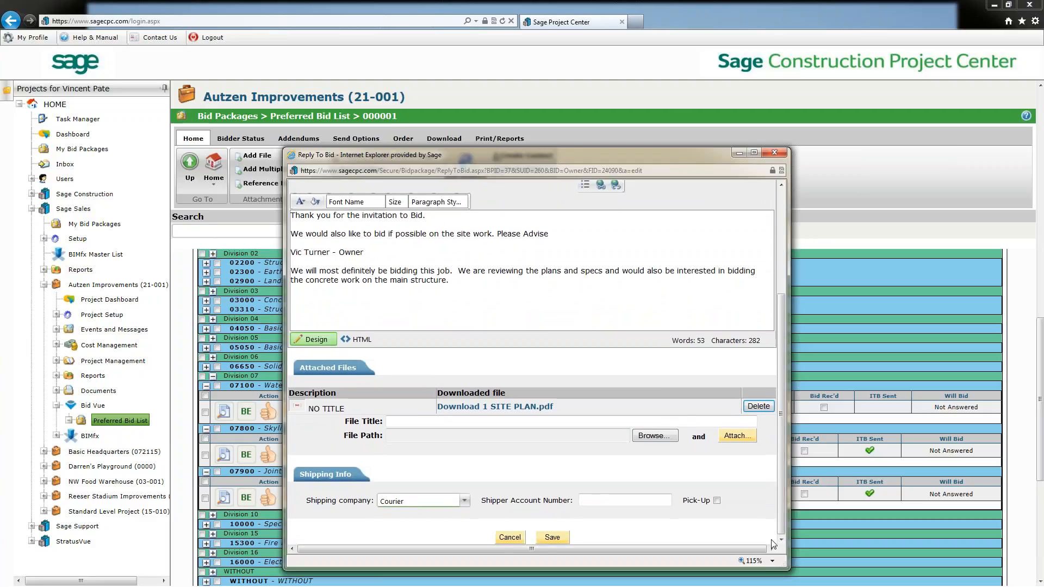
pyautogui.click(766, 153)
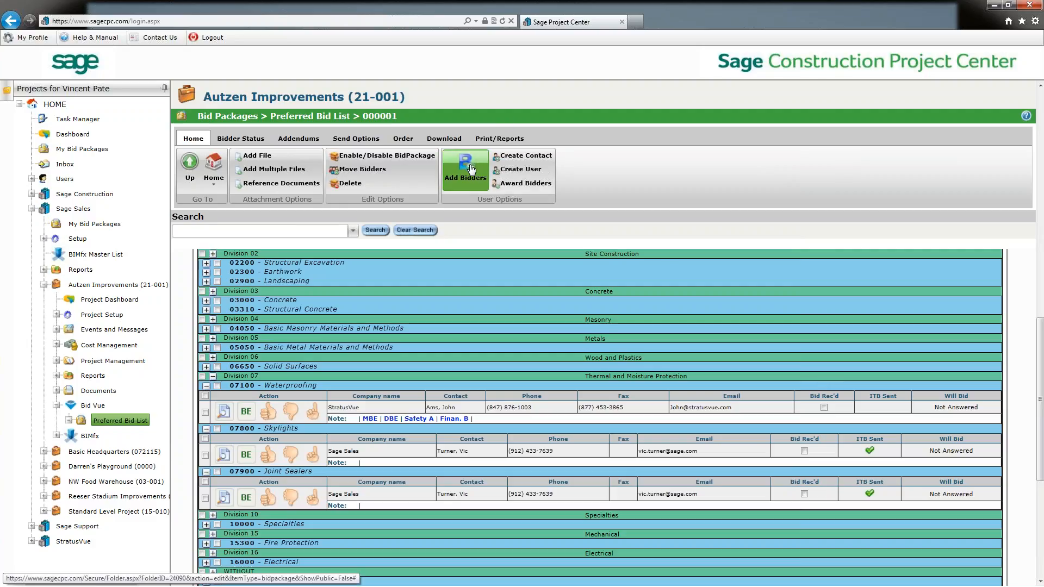
# Open the Create Contact form and review its company, default role and user information fields without saving.
pyautogui.click(530, 156)
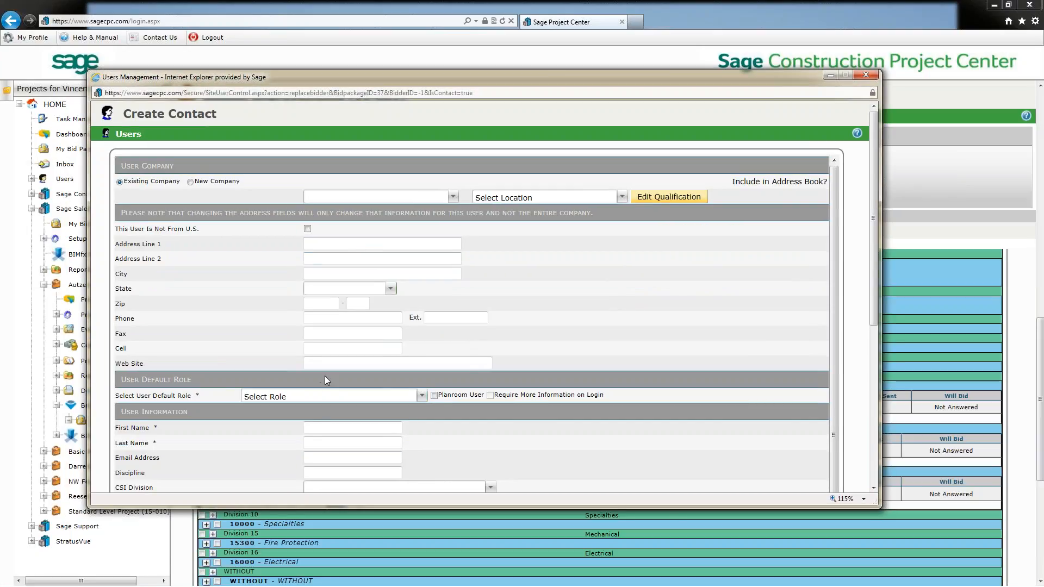
pyautogui.click(344, 195)
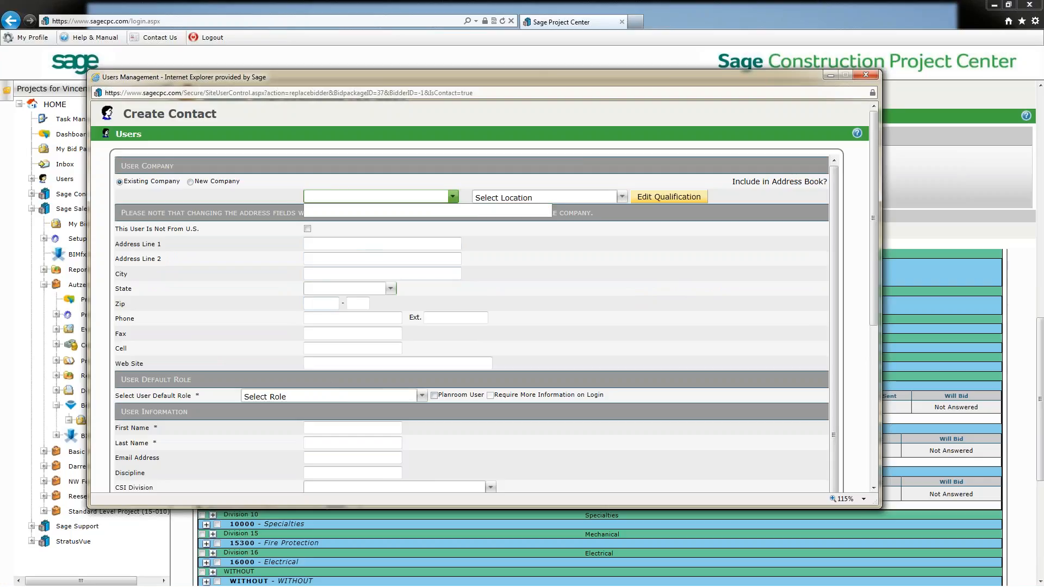
pyautogui.click(381, 363)
pyautogui.scroll(-1, 381, 363)
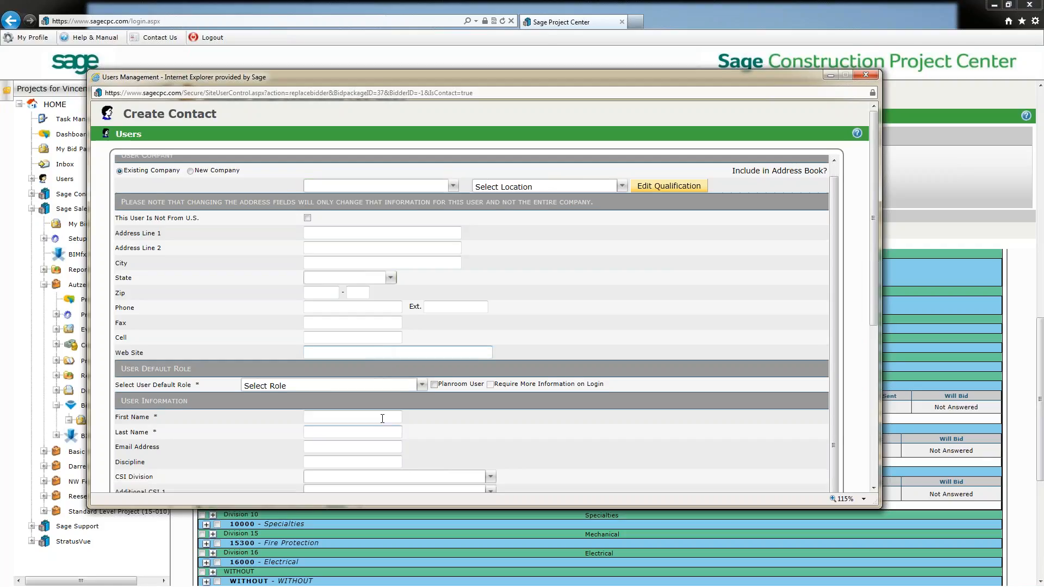
pyautogui.click(422, 385)
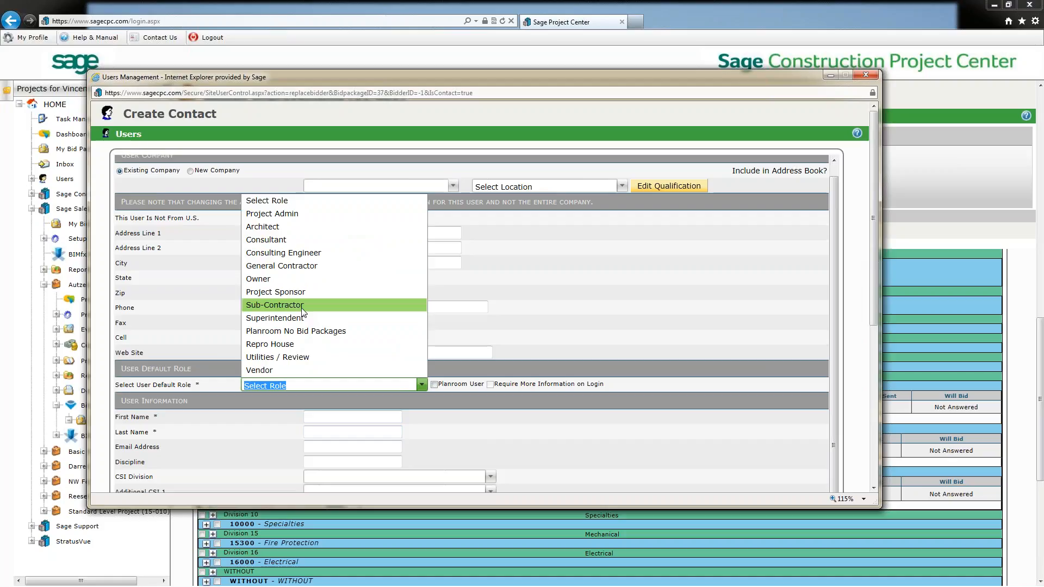
pyautogui.click(599, 311)
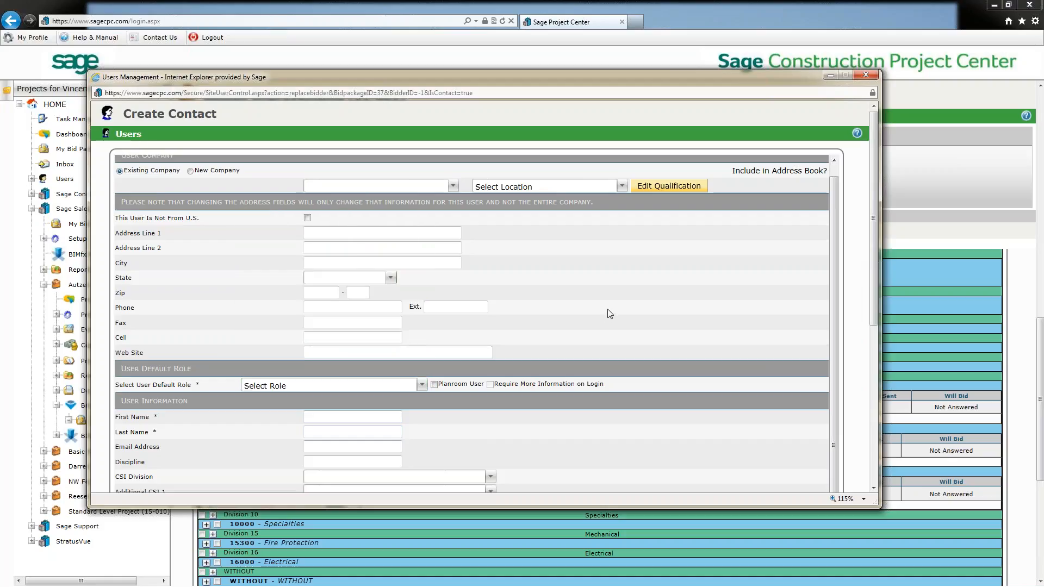
pyautogui.scroll(-5, 664, 305)
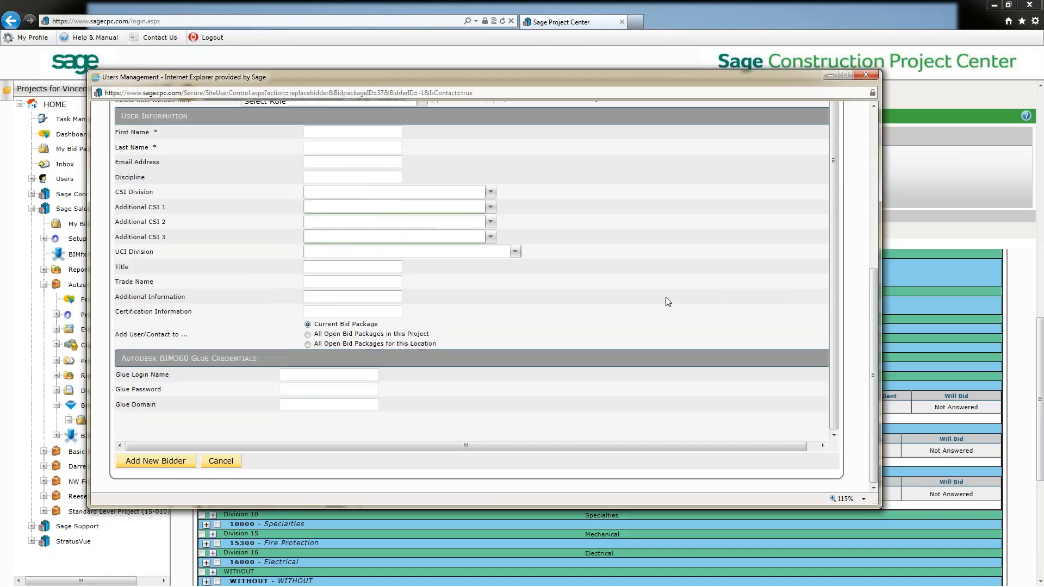
pyautogui.click(865, 74)
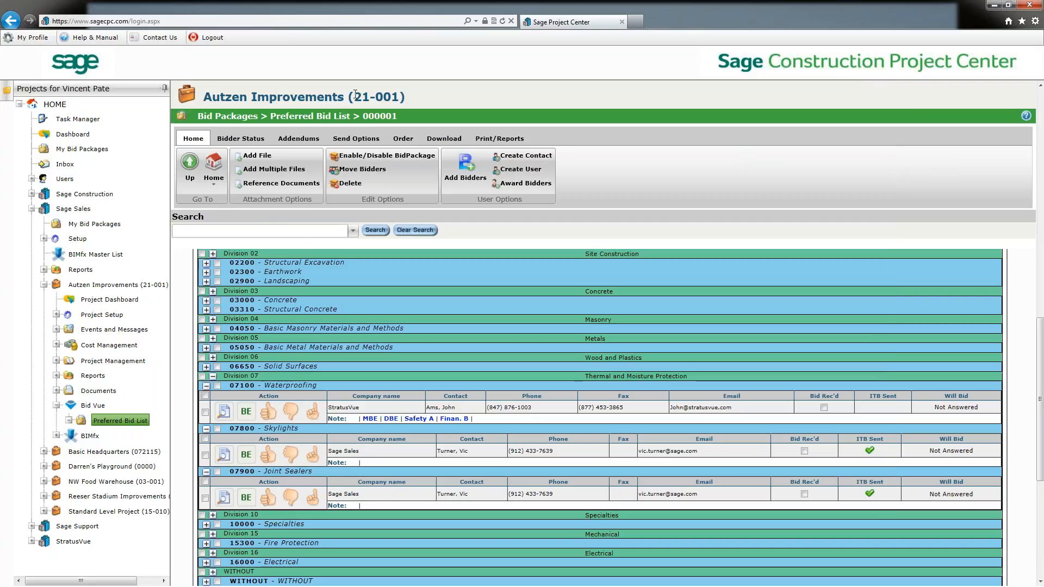
# Open a new addendum message, set it to go to all bidders whom the invitation has been sent, then close it unsent.
pyautogui.click(288, 143)
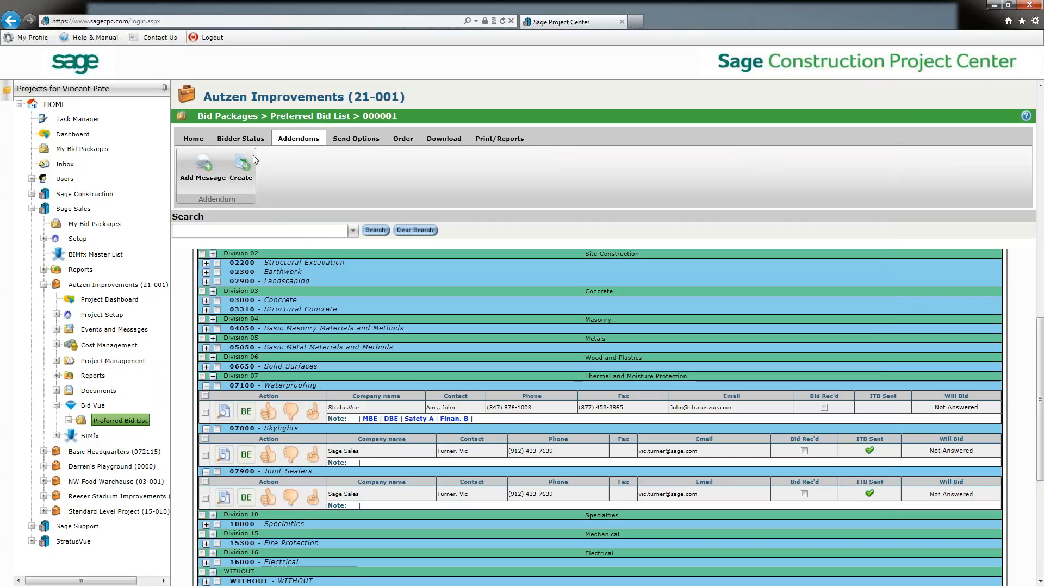
pyautogui.click(203, 172)
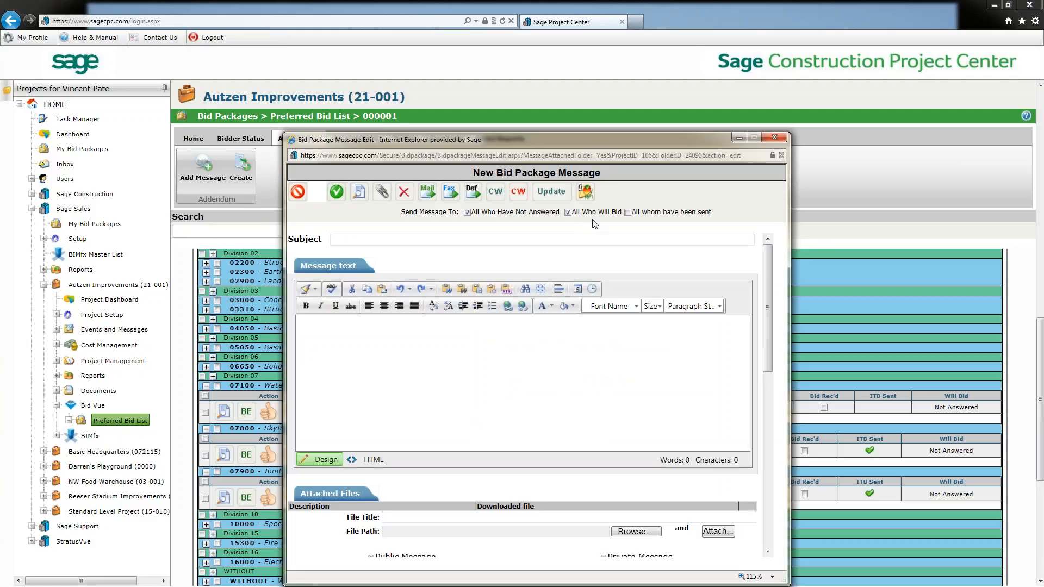
pyautogui.click(657, 239)
pyautogui.click(568, 212)
pyautogui.click(467, 212)
pyautogui.click(628, 212)
pyautogui.press('Tab')
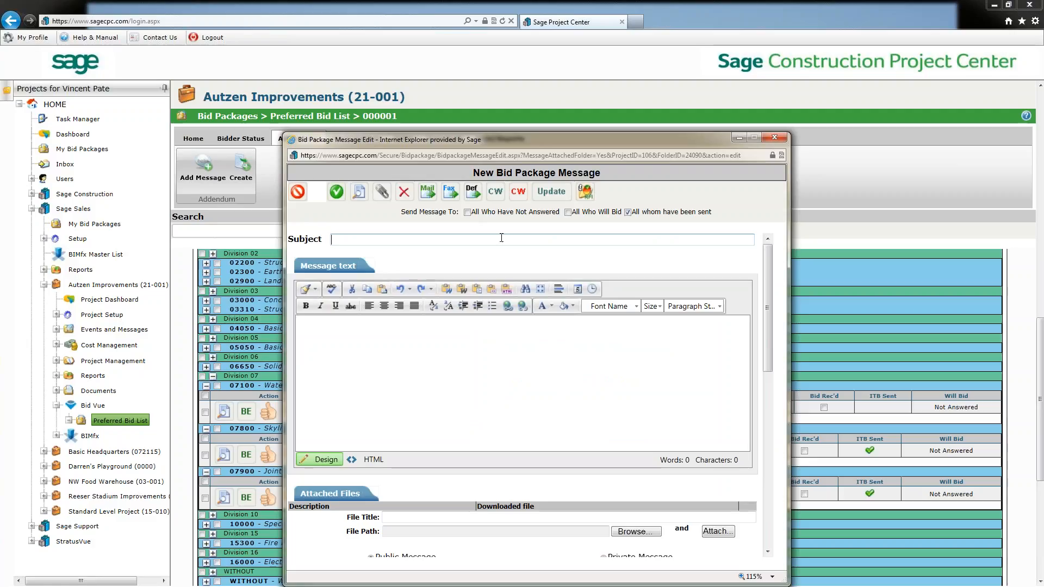
pyautogui.moveTo(768, 355); pyautogui.dragTo(763, 303)
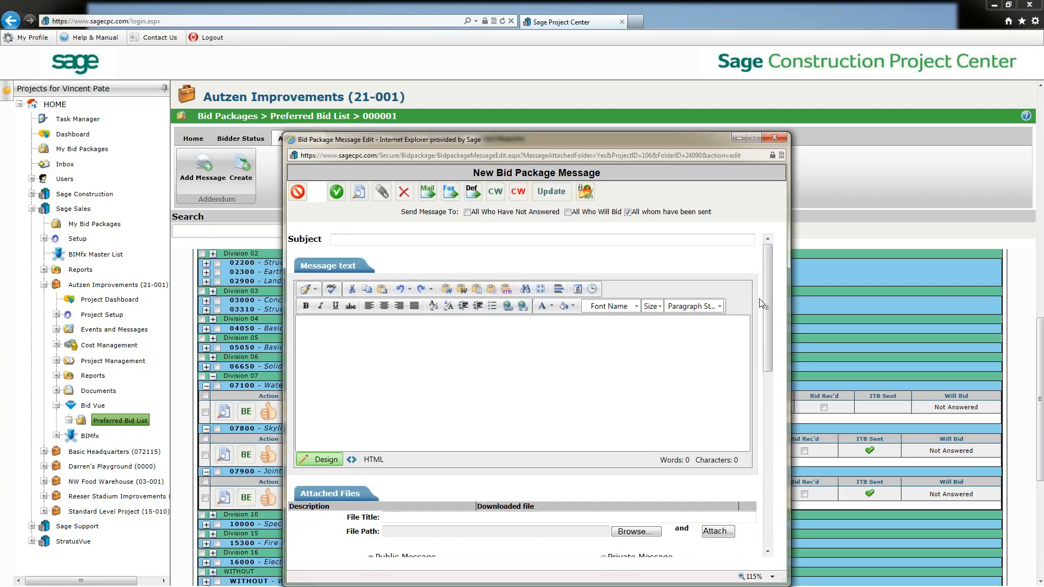
pyautogui.click(774, 138)
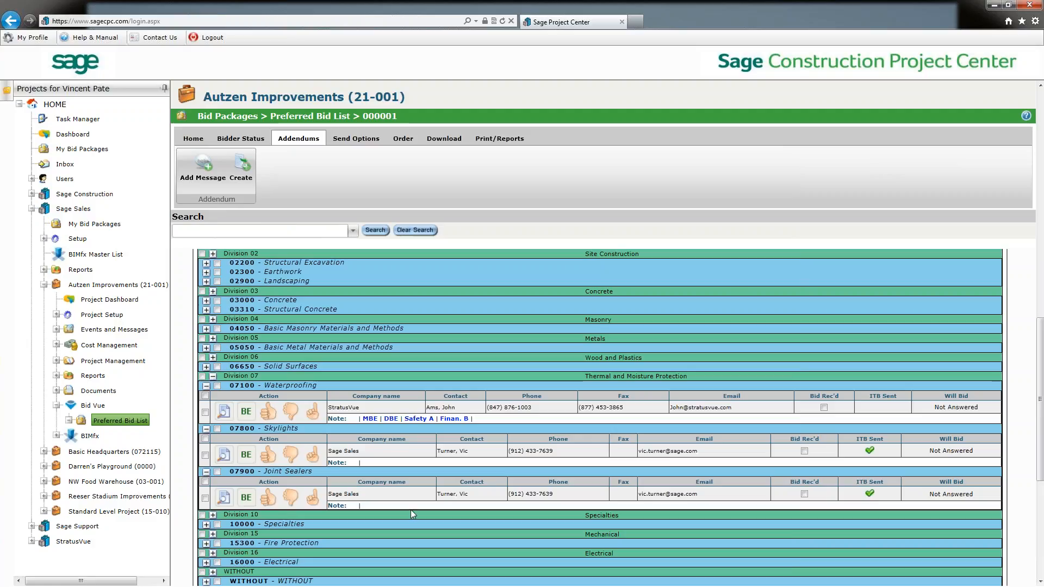
# Check the DBE certification note for the Waterproofing bidder.
pyautogui.moveTo(391, 418)
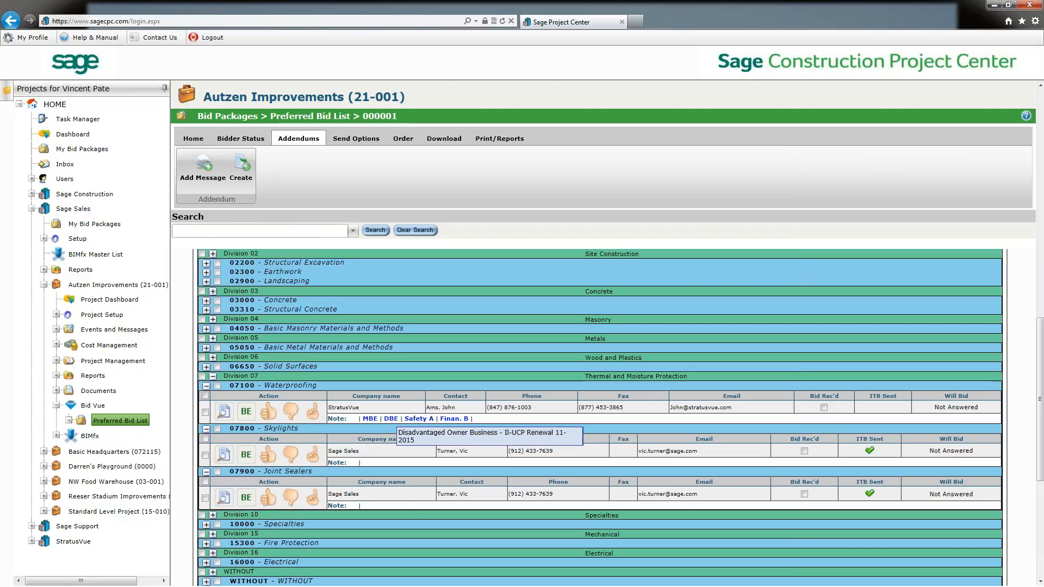